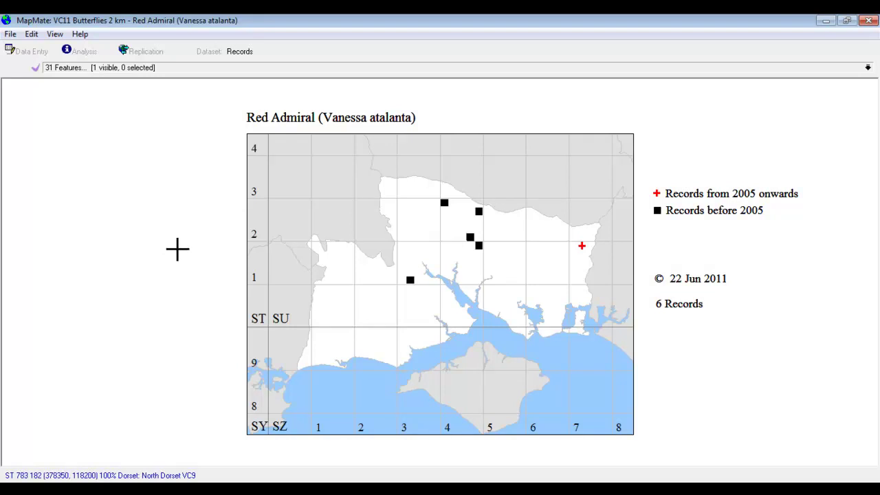
- Open the Print dialog from the File menu and choose All Pages
left_click(10, 35)
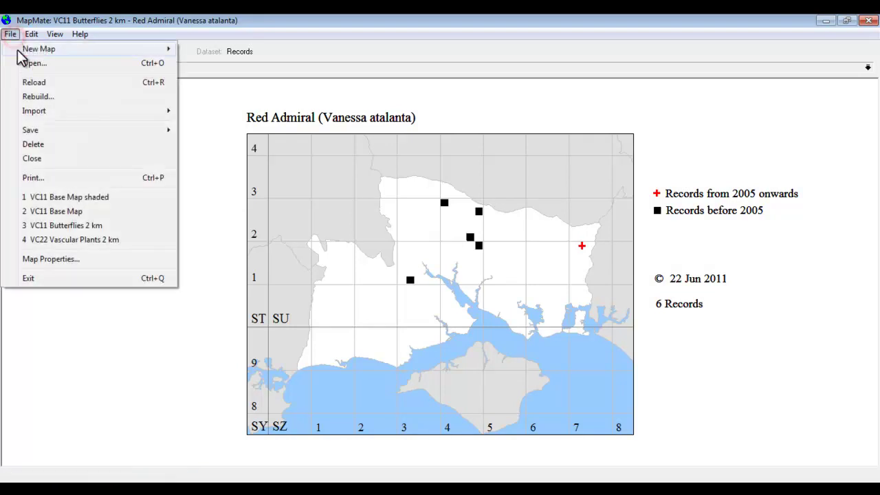
left_click(33, 178)
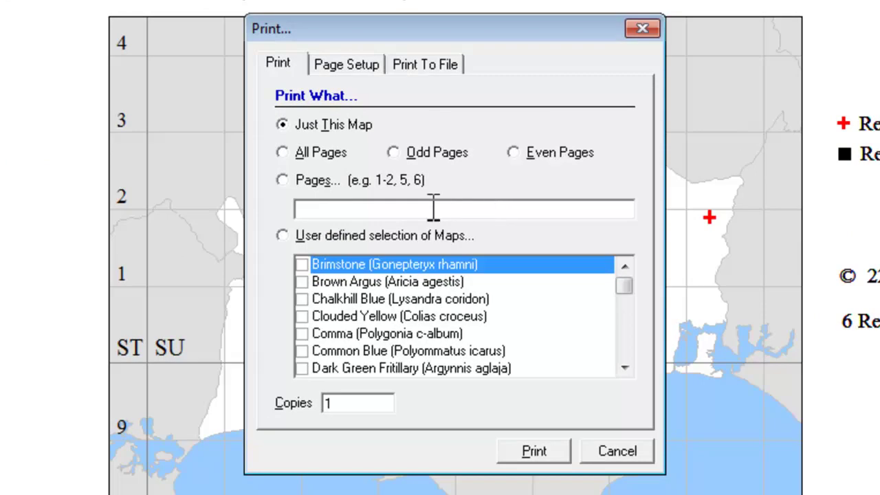
left_click(282, 152)
- Try User defined selection with Brimstone, Clouded Yellow, Common Blue and Dark Green Fritillary, then clear it
left_click(282, 236)
left_click(302, 264)
left_click(302, 316)
left_click(302, 350)
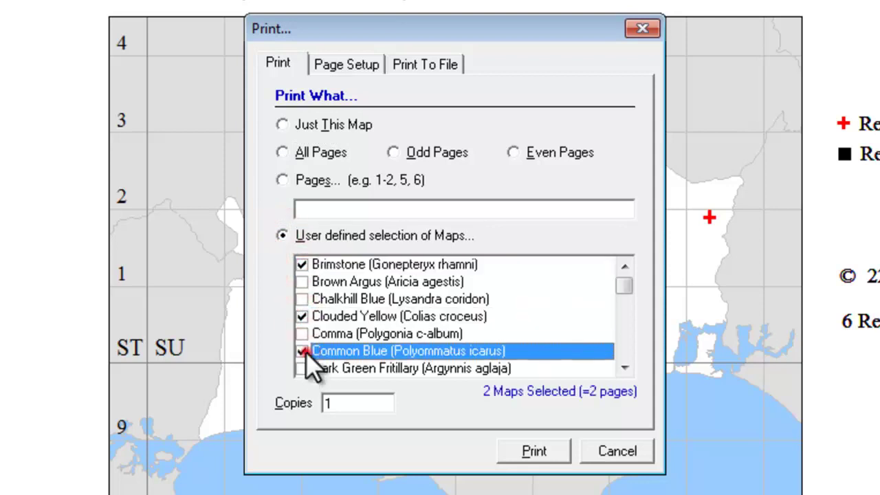
left_click(302, 368)
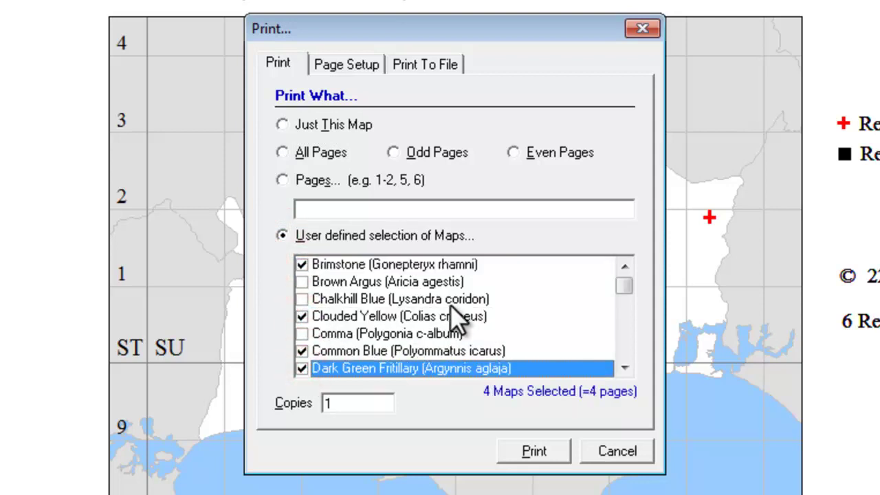
left_click(282, 153)
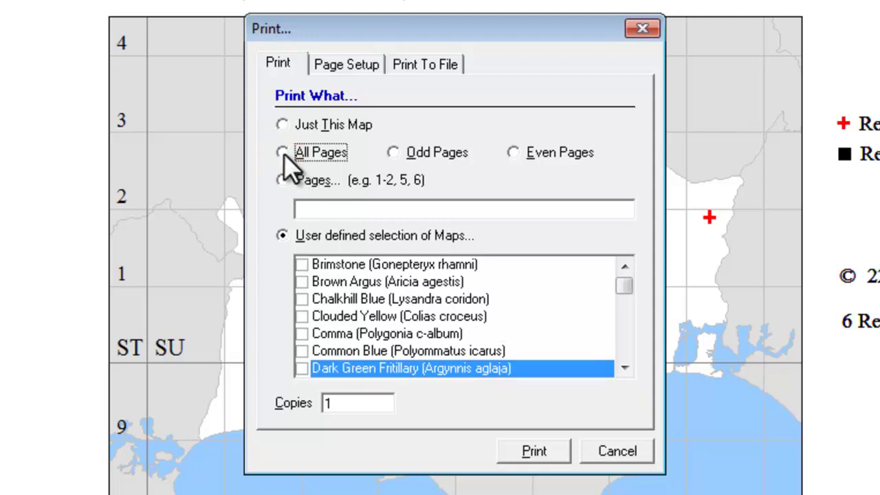
- Return to All Pages and set Page Setup orientation to Portrait after trying Landscape
left_click(282, 153)
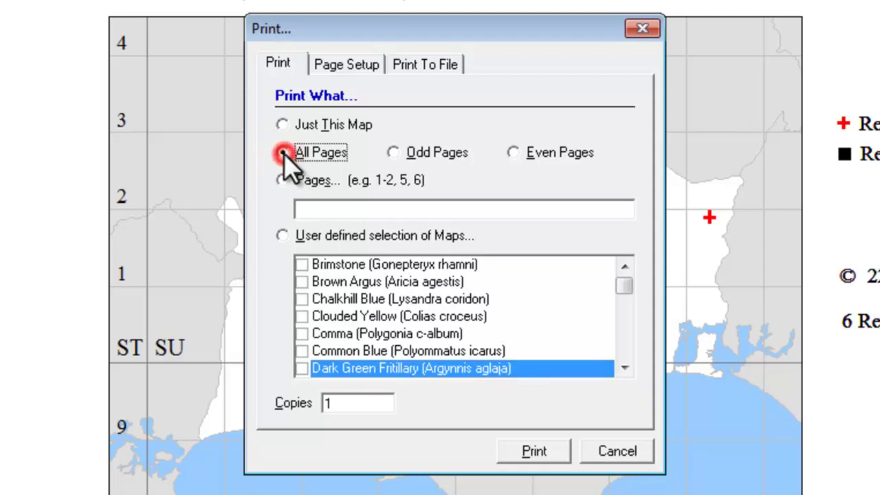
left_click(346, 68)
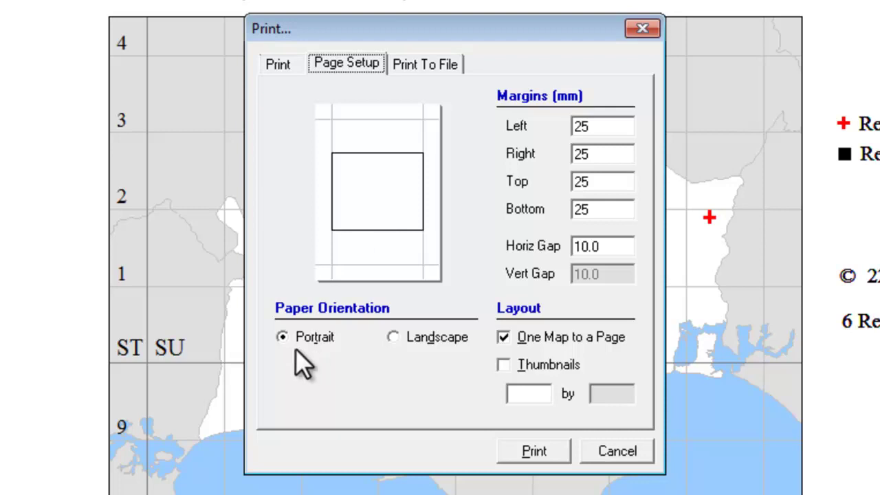
left_click(392, 337)
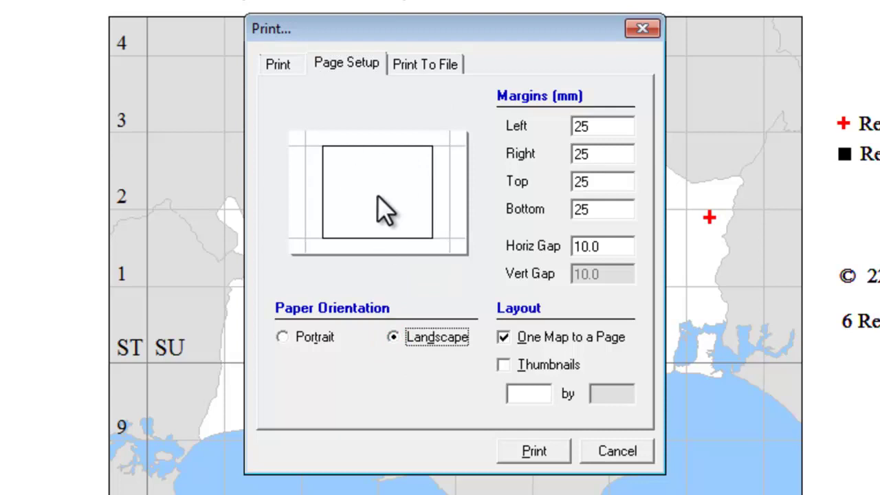
left_click(284, 341)
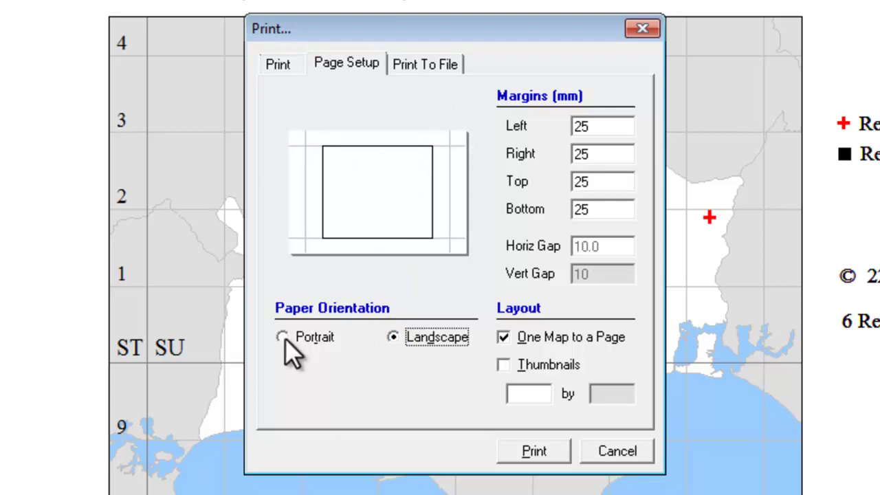
left_click(284, 338)
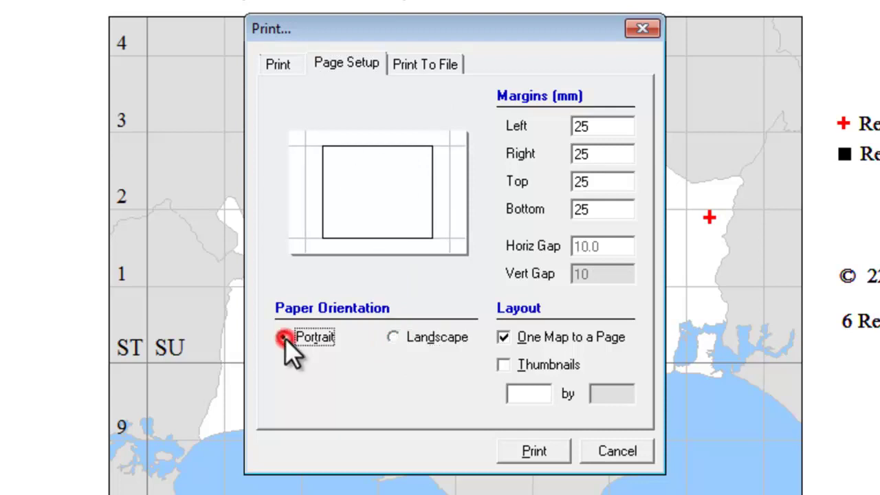
- Tick Thumbnails and enter 2 as the number of maps across
left_click(506, 365)
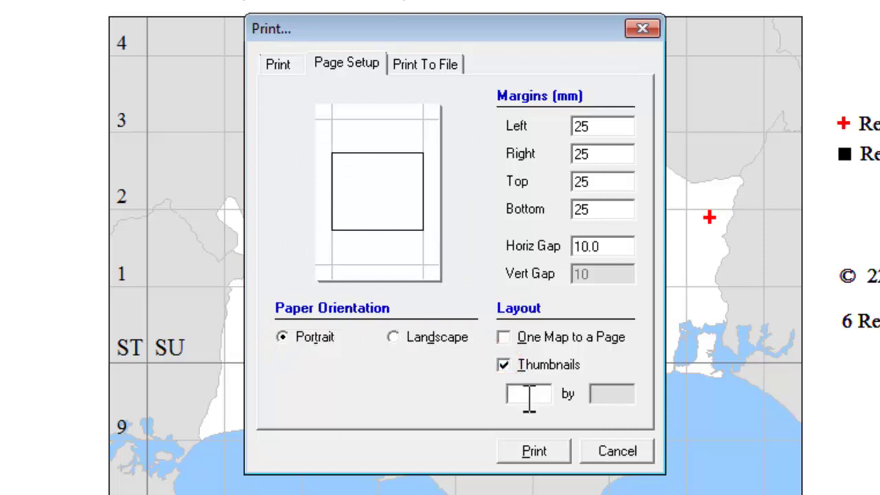
left_click(529, 395)
type("2")
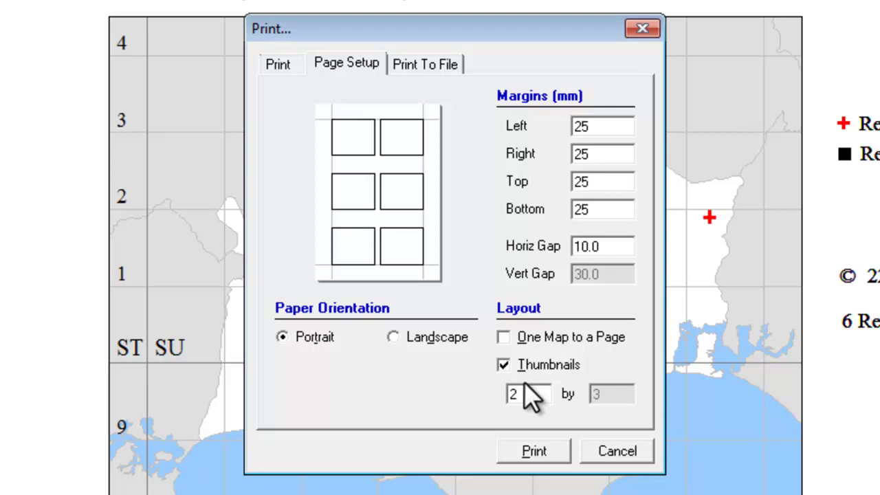
left_click(426, 65)
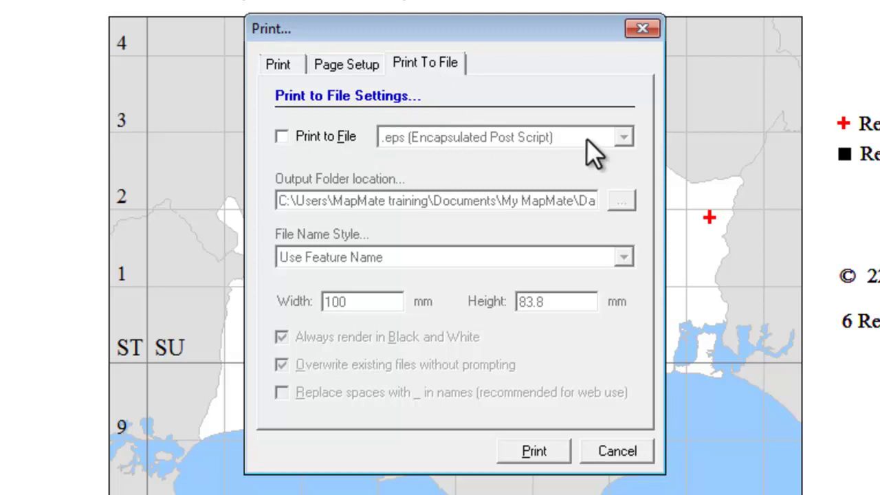
left_click(282, 137)
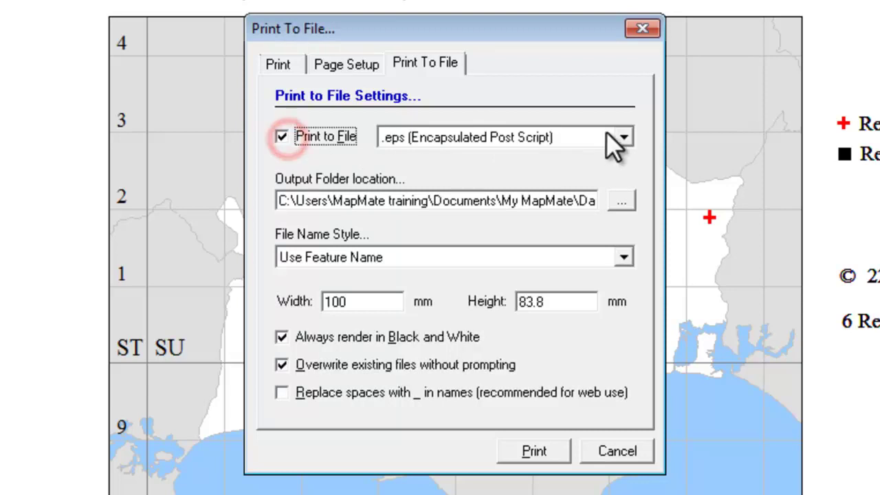
left_click(623, 137)
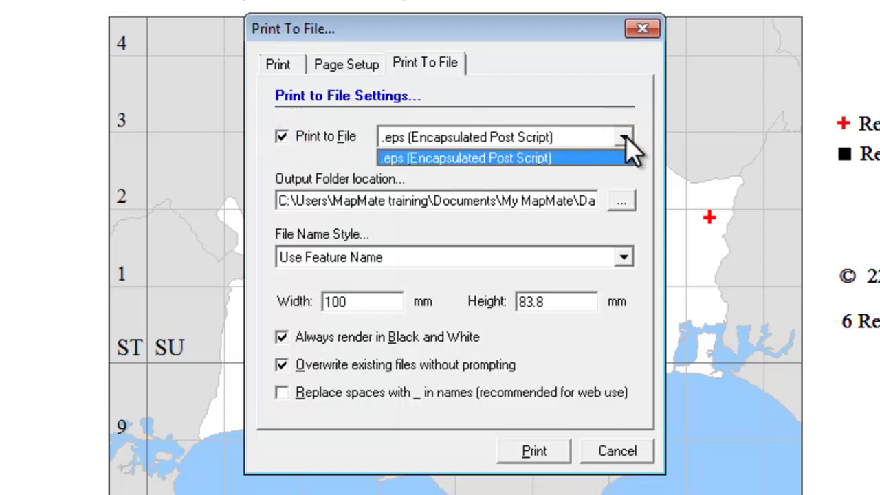
left_click(625, 136)
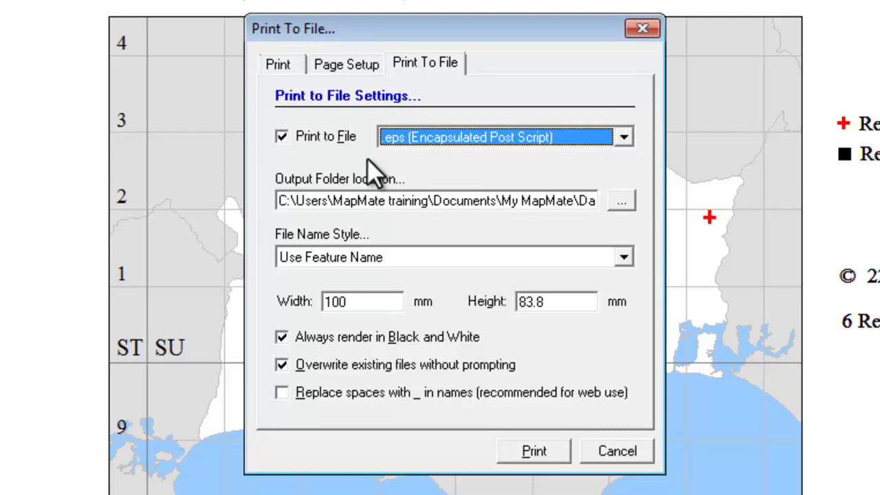
left_click(281, 136)
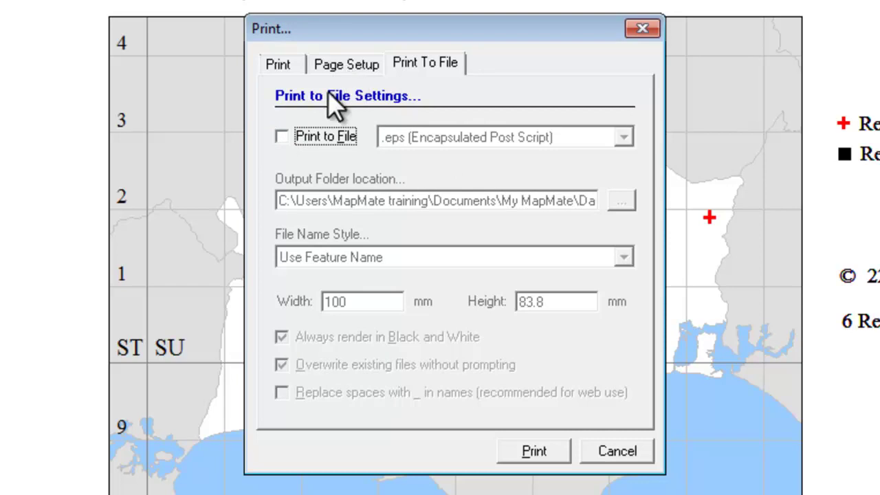
- Return to the Page Setup tab of the Print dialog
left_click(353, 65)
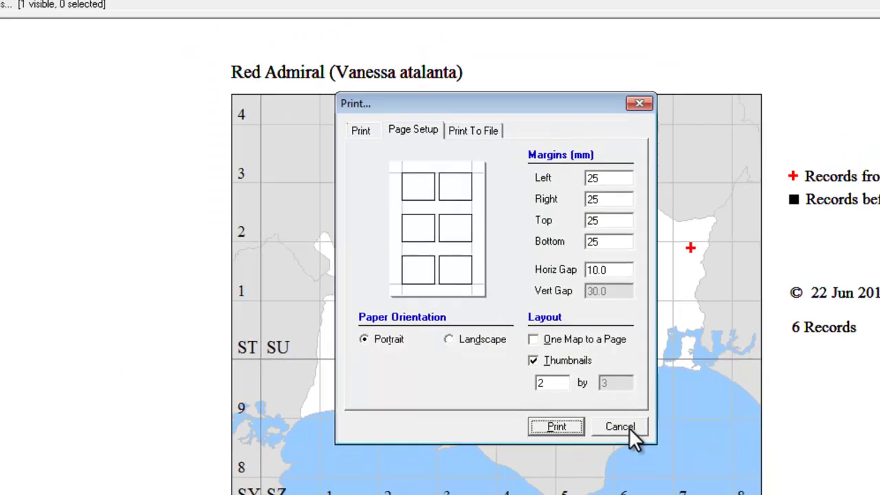
- Cancel the Print dialog and use Edit > Copy Map to copy the Red Admiral map
left_click(620, 427)
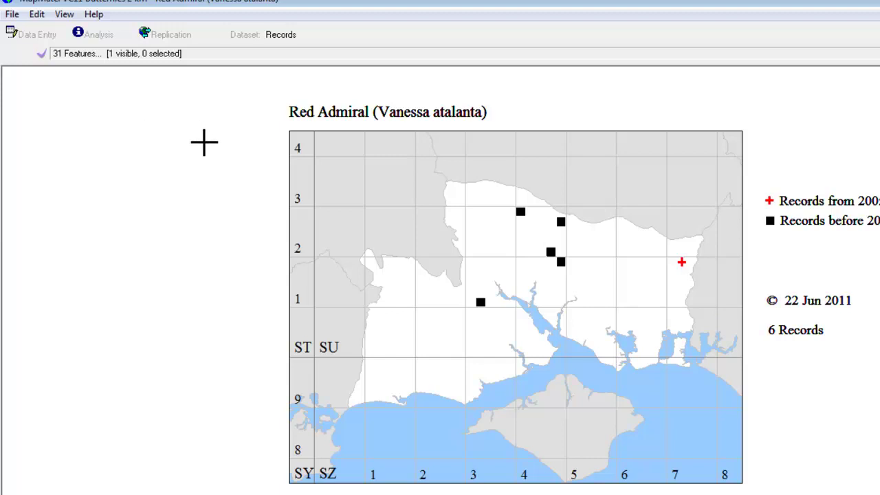
left_click(38, 16)
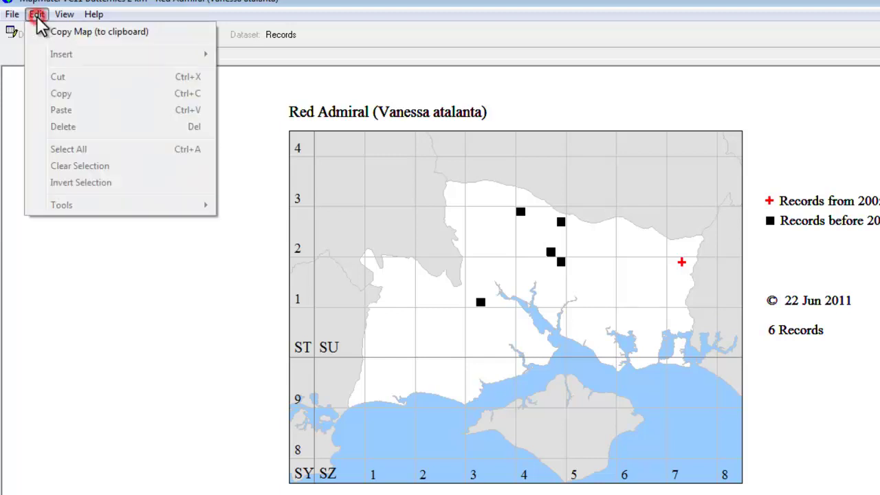
left_click(64, 34)
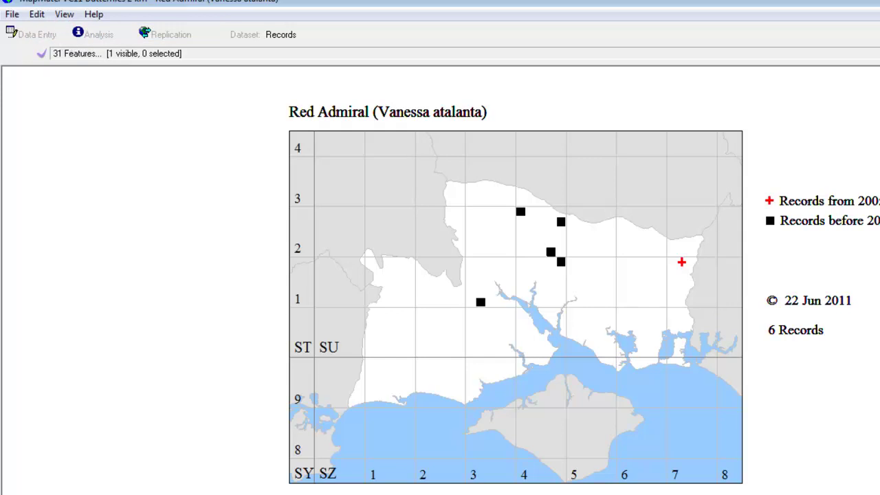
- Paste the Red Admiral map onto the blank page of the Word document
key("alt+Tab")
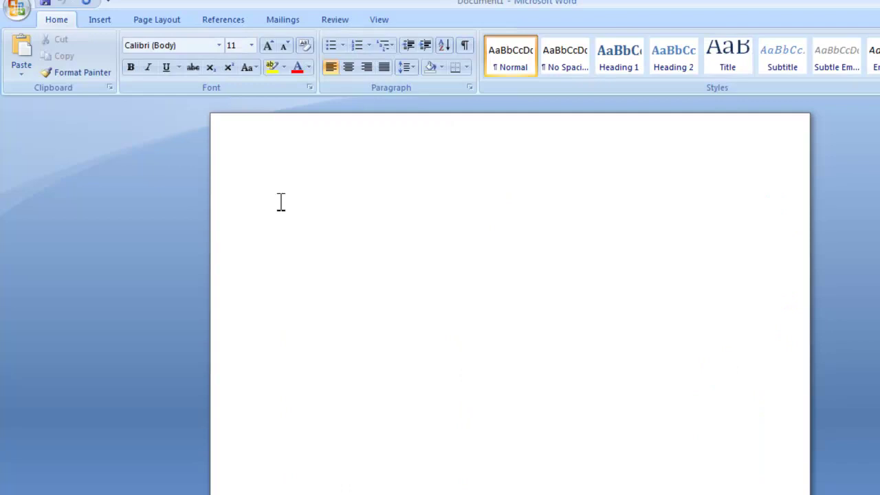
right_click(285, 197)
left_click(309, 234)
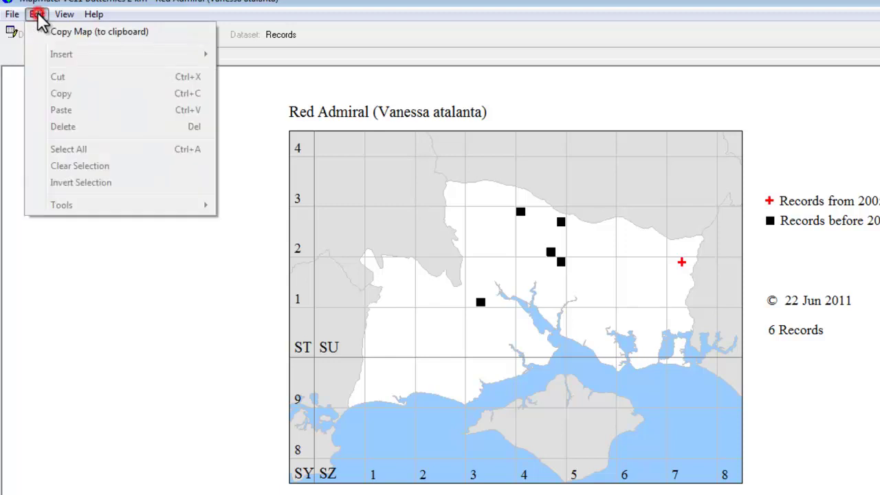
- Copy the map again, paste it onto the blank PowerPoint slide and enlarge it by its corner
left_click(58, 32)
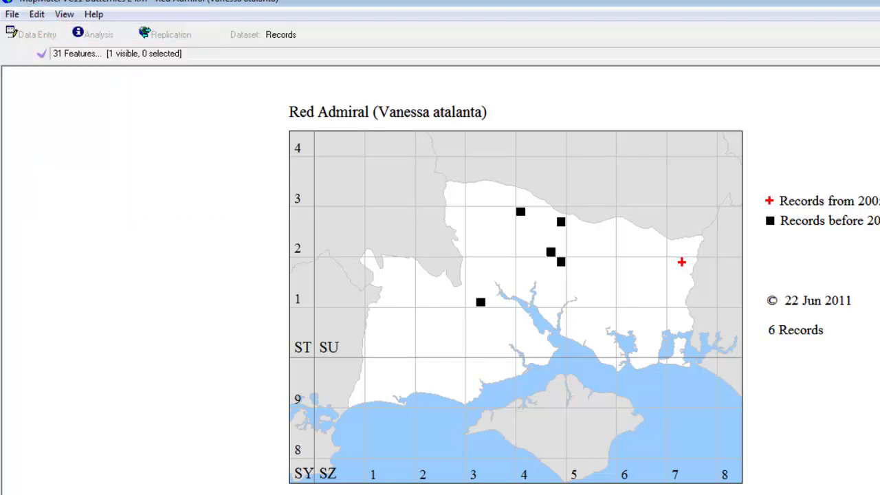
left_click(333, 493)
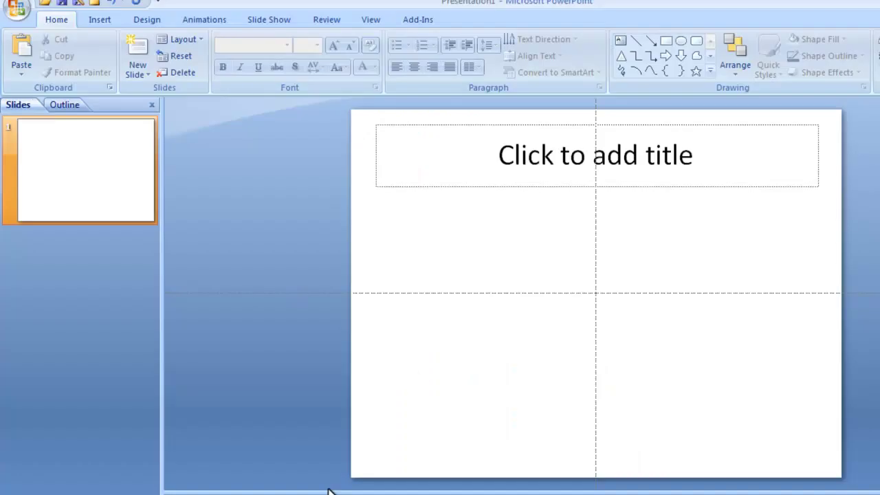
right_click(502, 321)
left_click(554, 363)
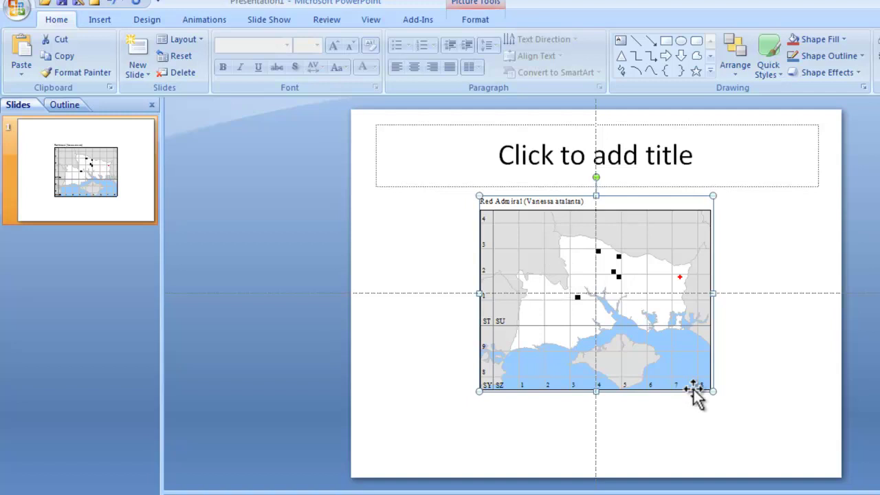
left_click_drag(713, 391, 752, 440)
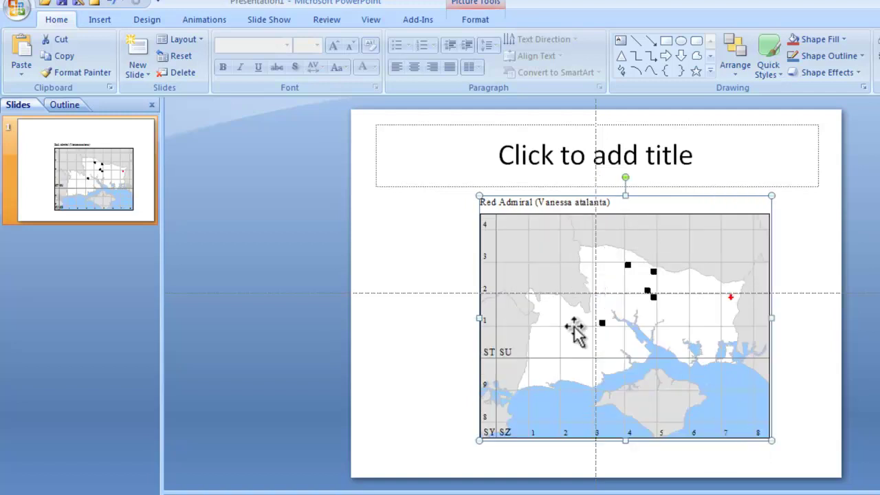
key("alt+Tab")
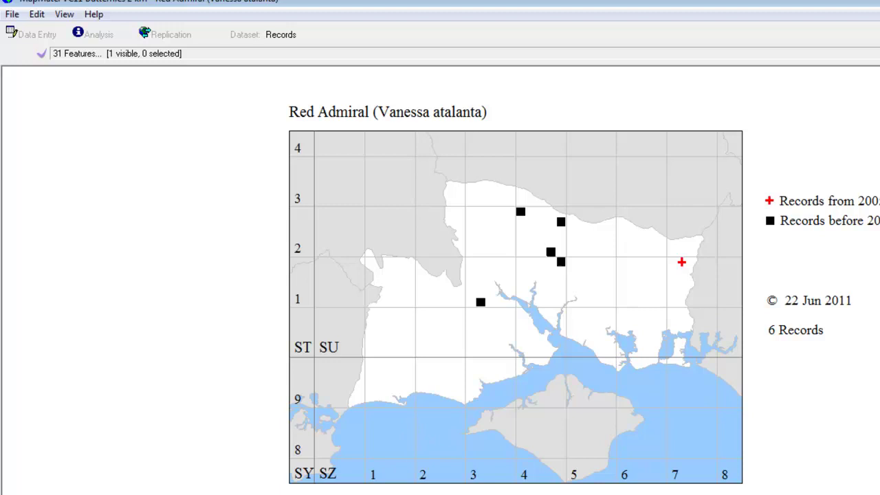
- Paste the map screenshot onto the blank PowerPoint slide
key("alt+Tab")
right_click(487, 366)
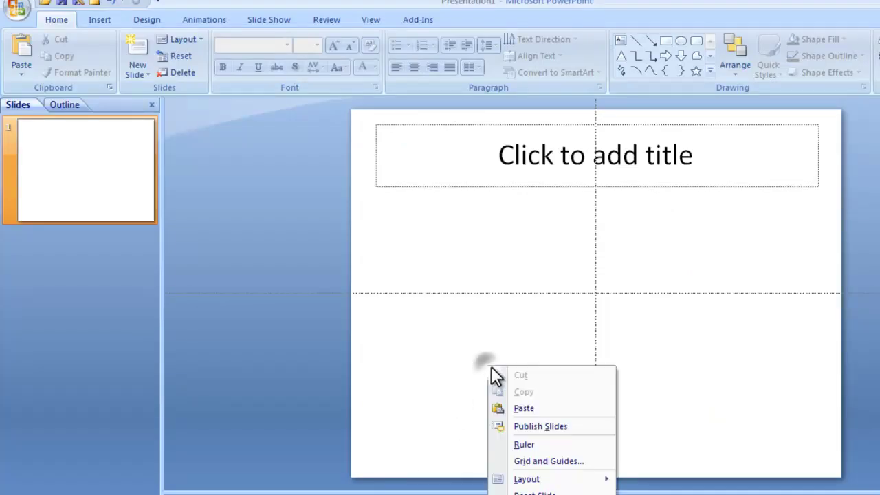
left_click(533, 410)
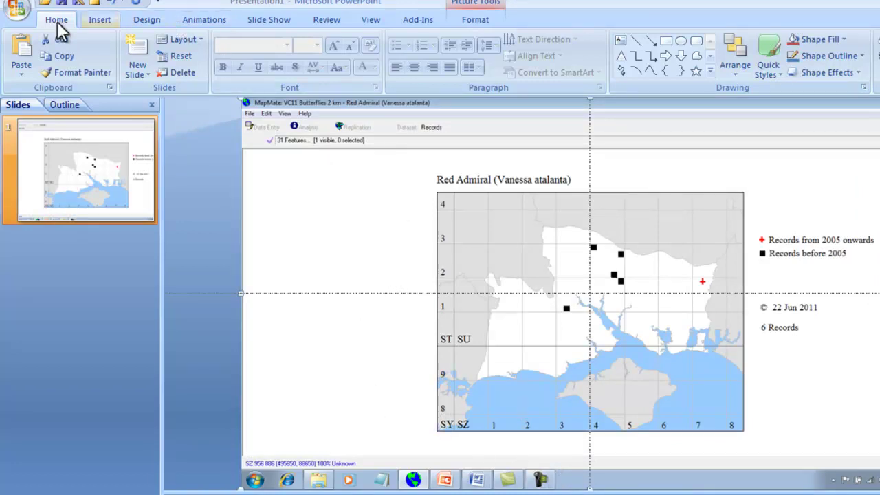
- Crop the screenshot's top, left and bottom edges, then move the cropped map onto the slide
left_click(463, 19)
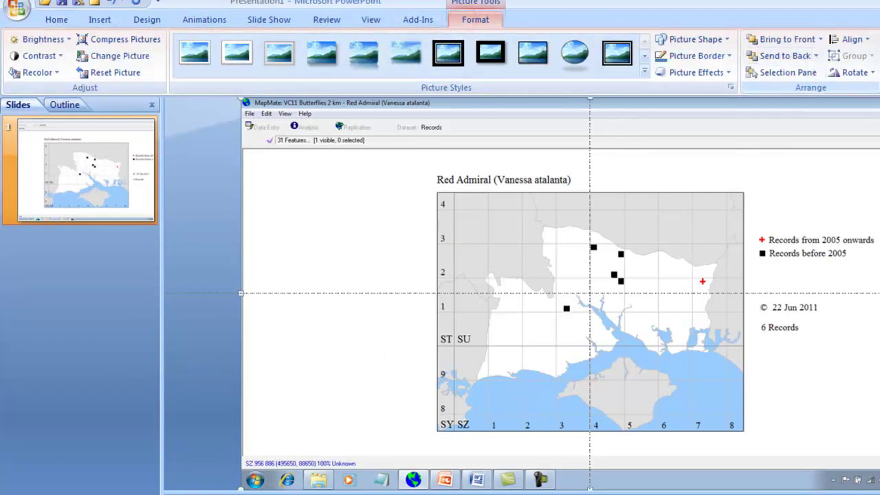
left_click_drag(240, 97, 420, 157)
left_click_drag(879, 475, 877, 427)
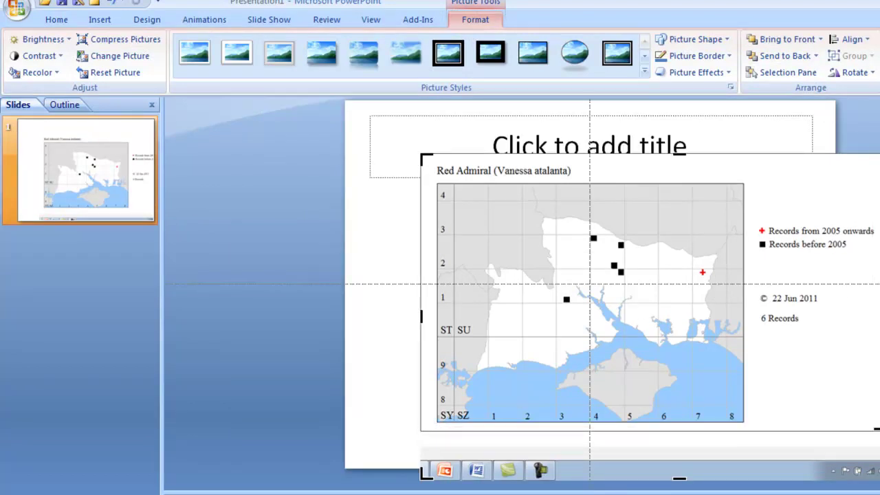
left_click(784, 454)
left_click_drag(805, 391, 746, 378)
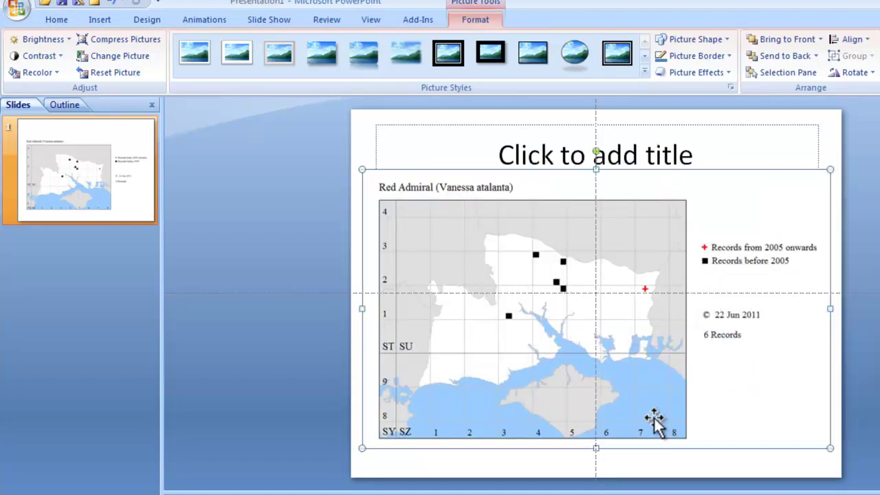
- Return to the MapMate window showing the Red Admiral distribution map
left_click(552, 492)
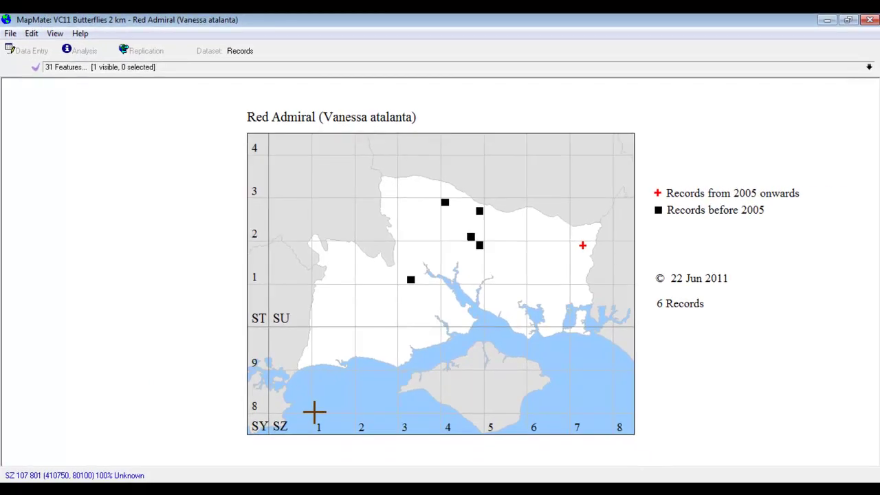